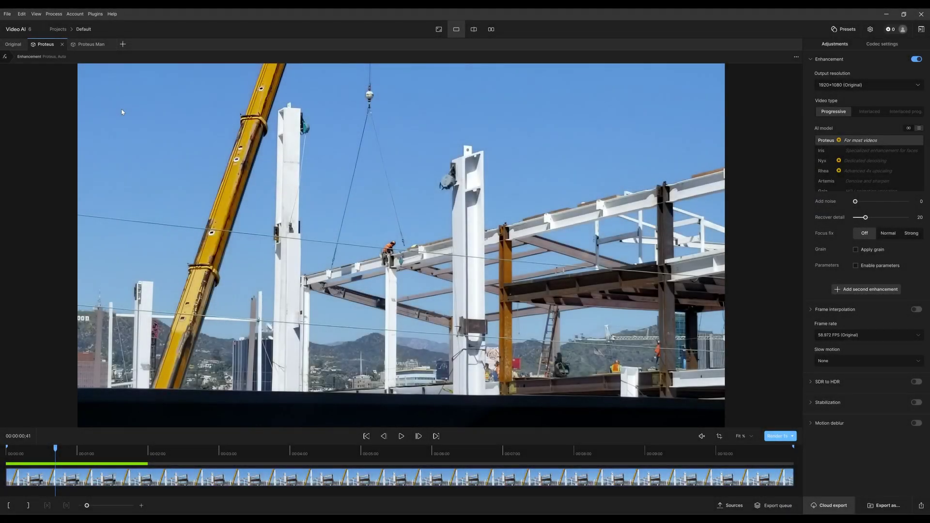
# - Switch to the Proteus Man tab, whose manual enhancement sliders are all at 100
pyautogui.click(95, 45)
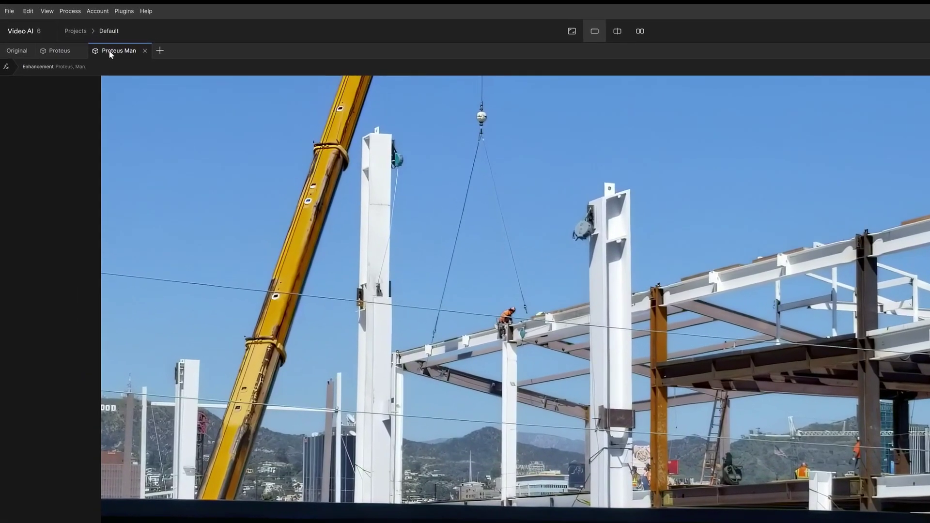
# - Duplicate the Proteus Man tab and replace 'Copy' with 'mod' in the new tab's name
pyautogui.rightClick(82, 44)
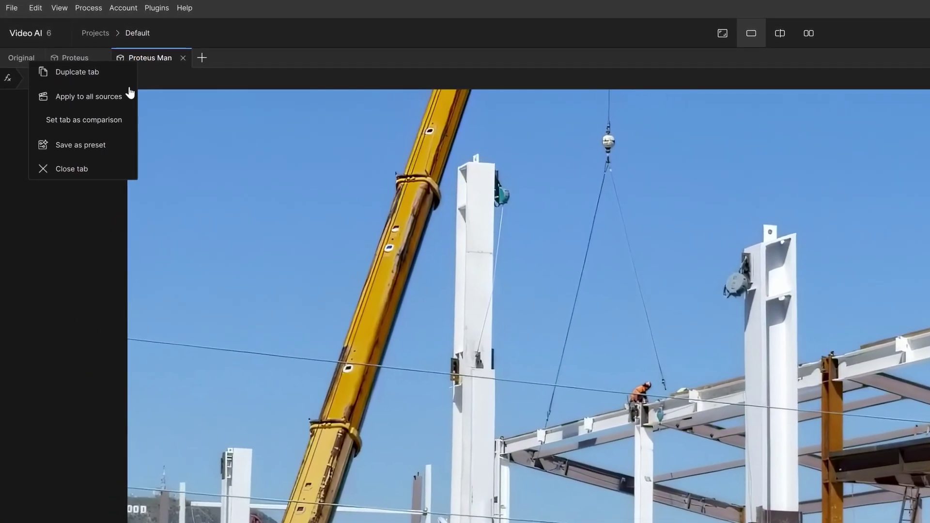
pyautogui.click(76, 72)
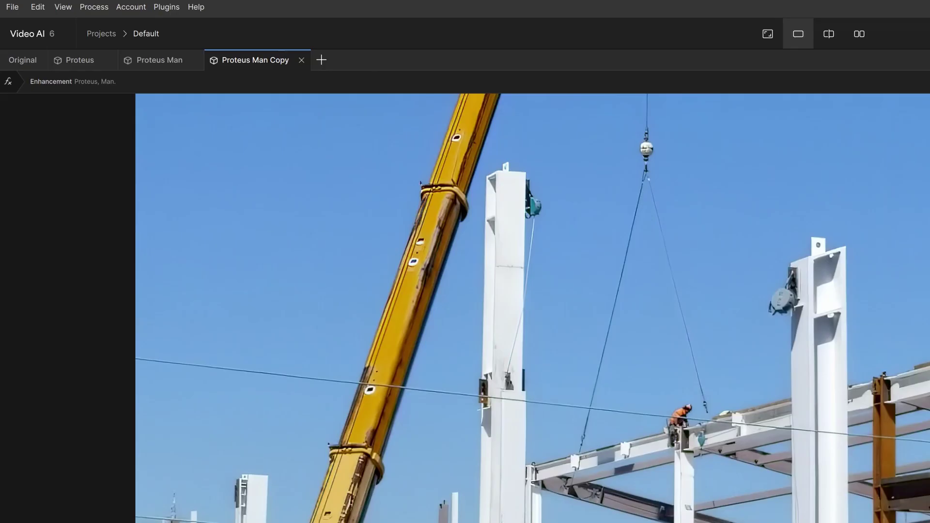
pyautogui.doubleClick(275, 60)
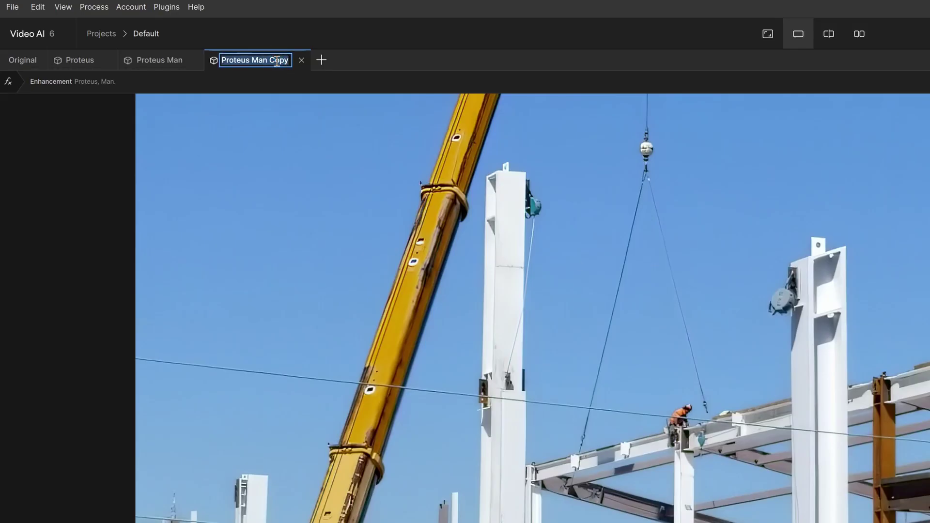
pyautogui.doubleClick(275, 60)
pyautogui.write('m')
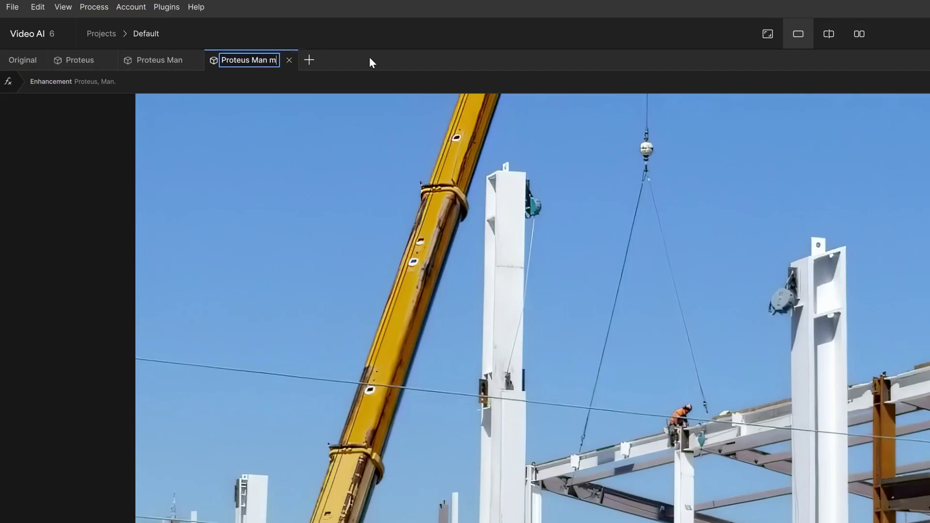
pyautogui.write('od')
pyautogui.press('Return')
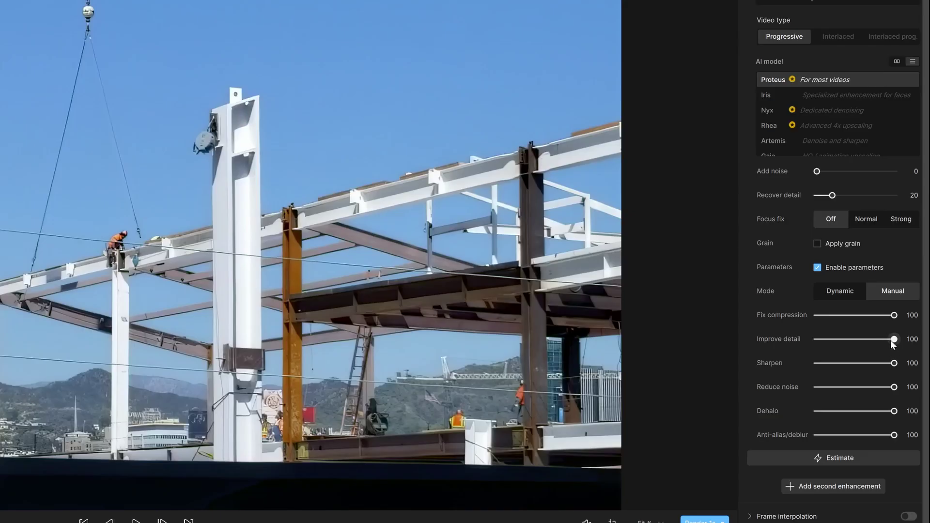
# - Set Improve detail to 0 and Sharpen to 71 in the mod tab
pyautogui.moveTo(894, 338); pyautogui.dragTo(846, 339)
pyautogui.click(911, 340)
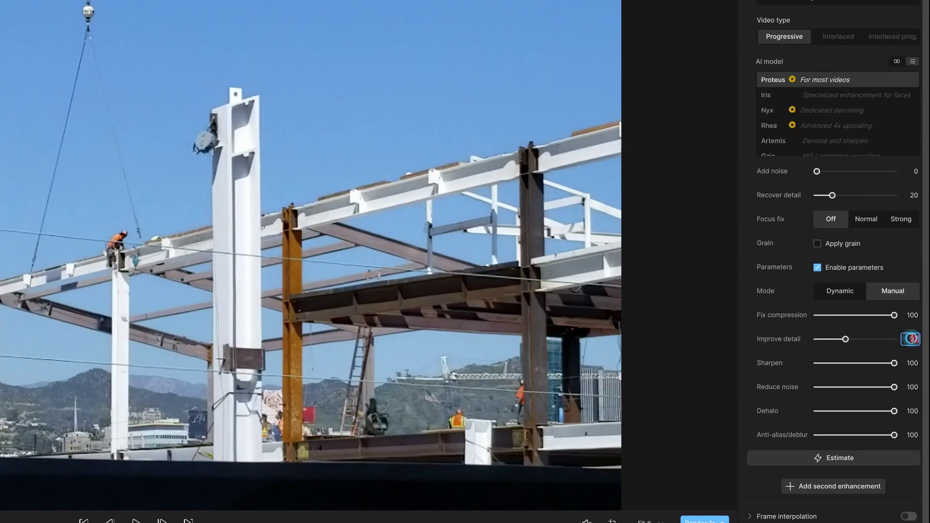
pyautogui.doubleClick(911, 338)
pyautogui.write('0')
pyautogui.press('Return')
pyautogui.moveTo(879, 364); pyautogui.dragTo(859, 387)
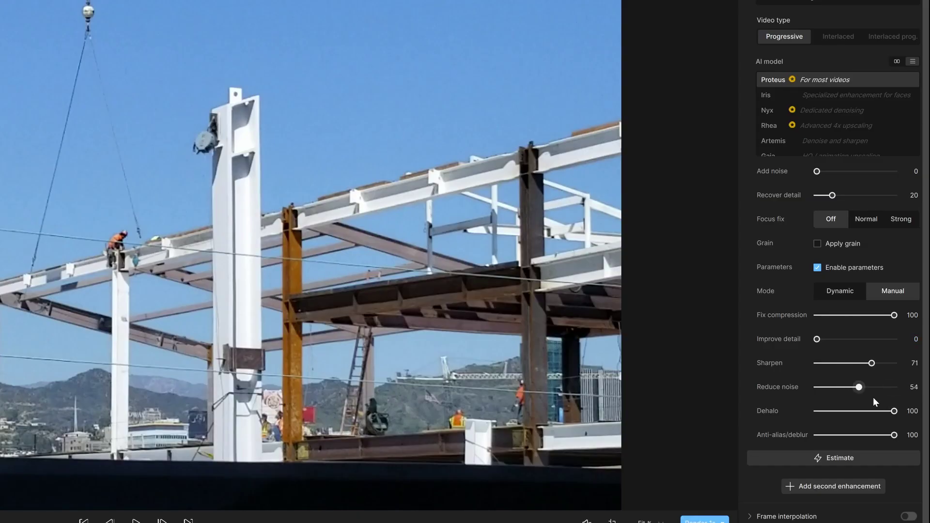
# - Set Dehalo and Anti-alias/deblur to 50, leaving Reduce noise at 54
pyautogui.moveTo(895, 412); pyautogui.dragTo(843, 411)
pyautogui.click(910, 410)
pyautogui.write('50')
pyautogui.press('Return')
pyautogui.click(912, 434)
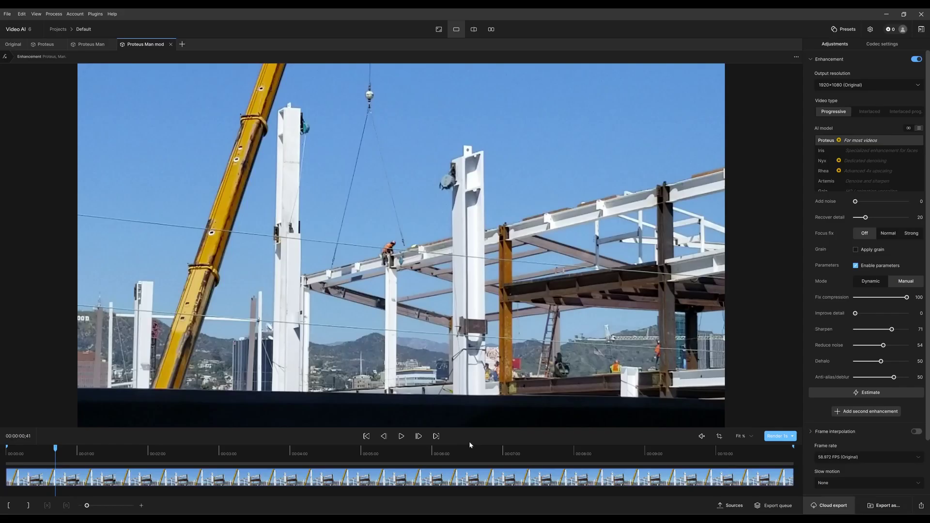
# - Return the playhead to the clip start and render a one-second preview
pyautogui.click(366, 436)
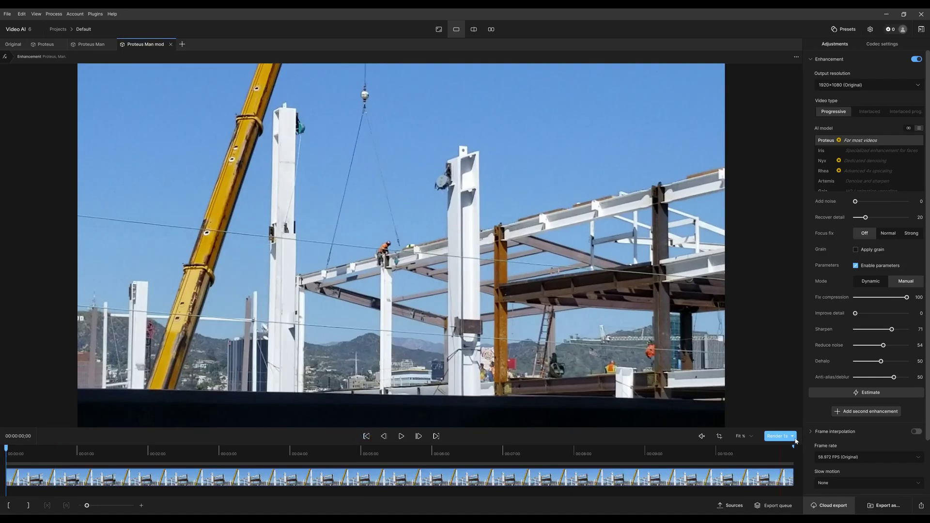
pyautogui.click(778, 436)
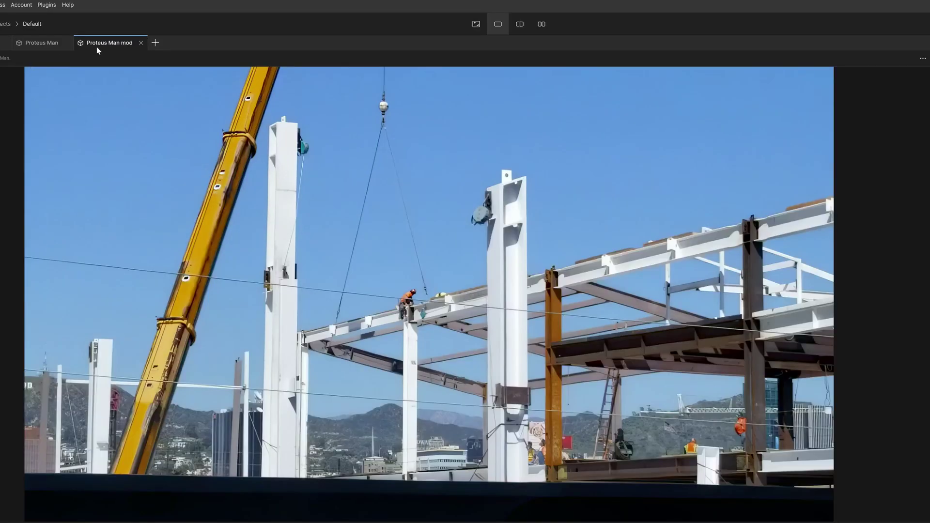
# - Apply the Proteus Man mod settings to all six sources, then copy them with Ctrl+C
pyautogui.rightClick(100, 45)
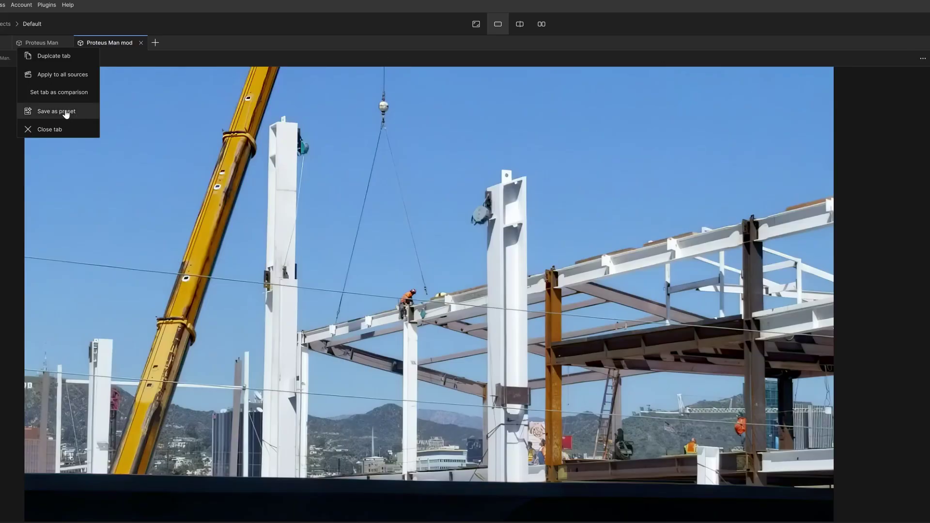
pyautogui.click(85, 74)
pyautogui.click(731, 505)
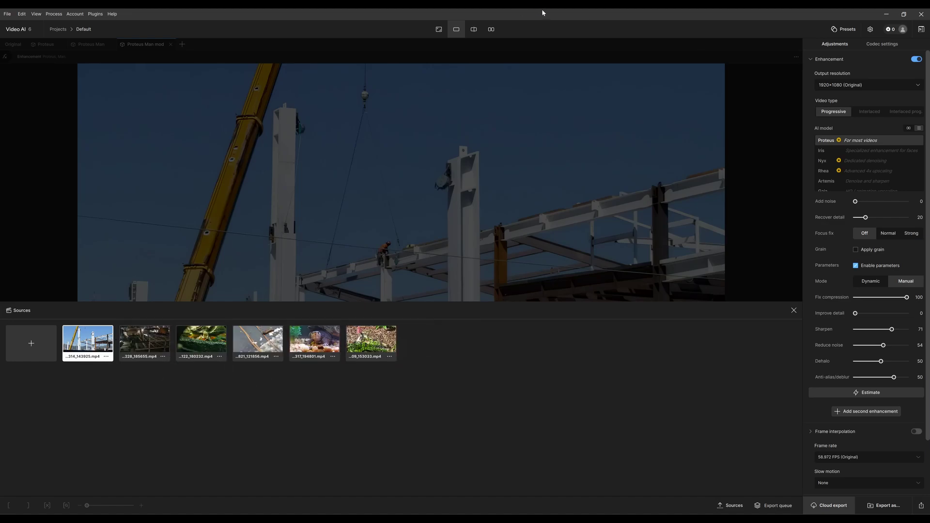
pyautogui.click(793, 311)
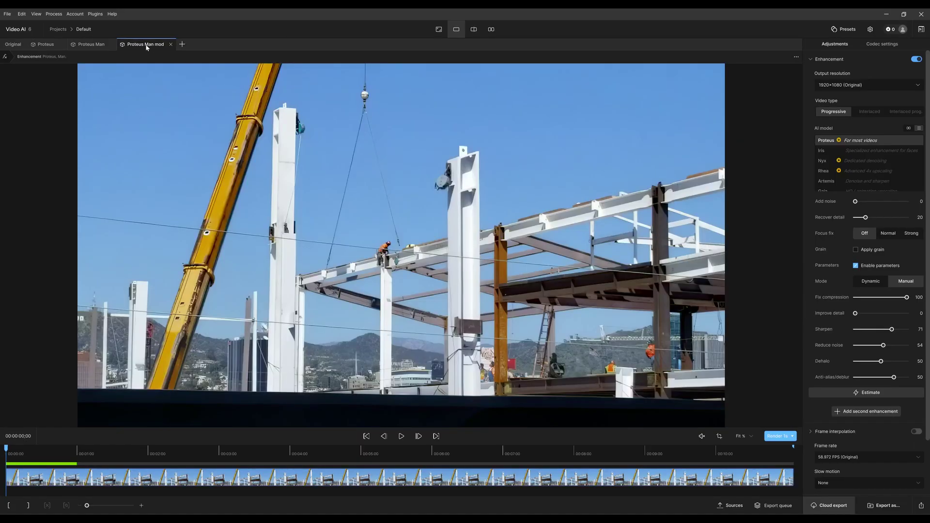
pyautogui.hotkey('ctrl', 'c')
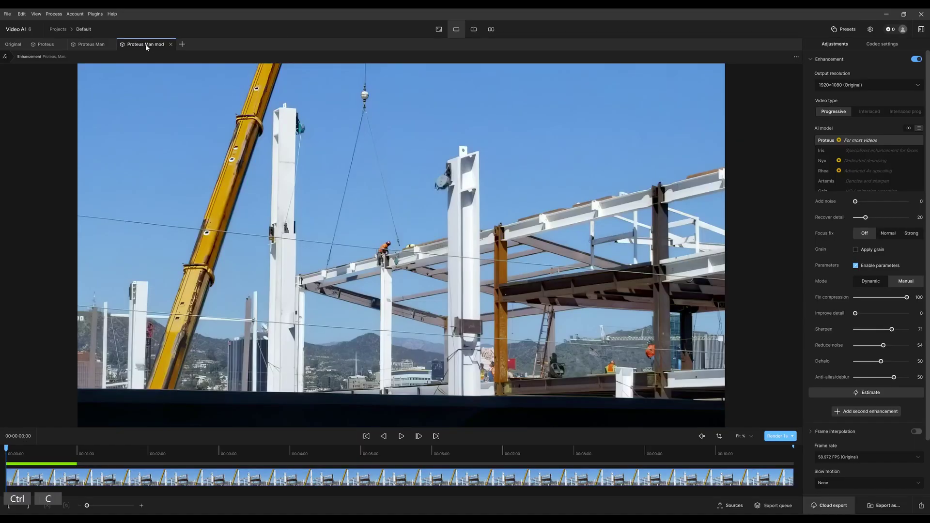
# - Load the turtle clip in a single preview view, ready to paste the settings
pyautogui.click(733, 505)
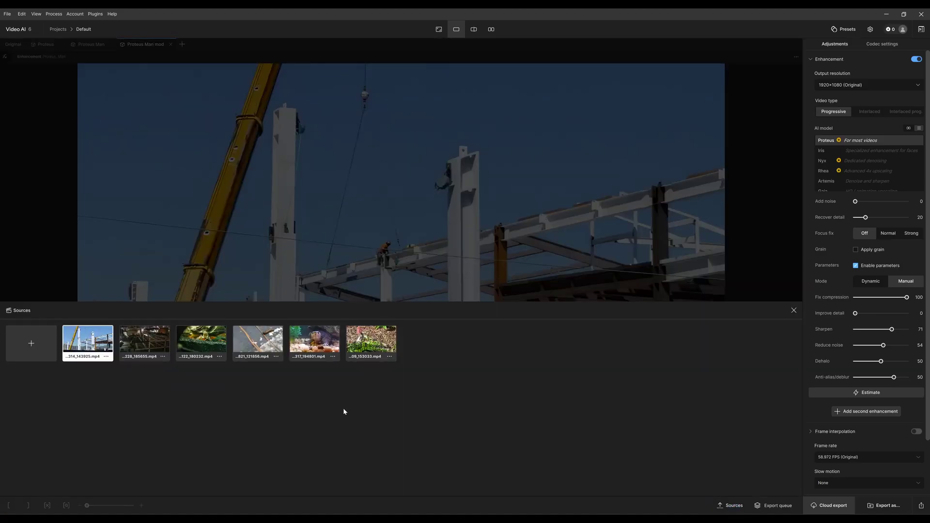
pyautogui.click(303, 343)
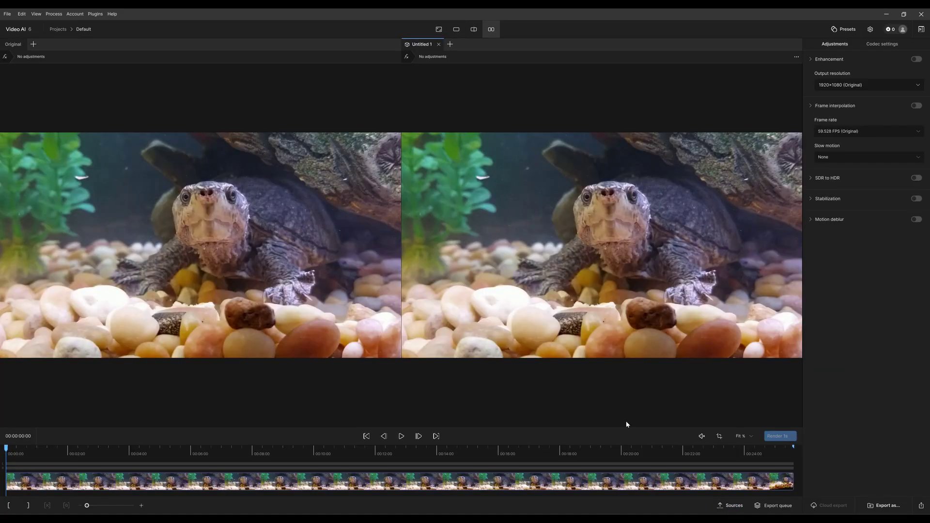
pyautogui.click(456, 29)
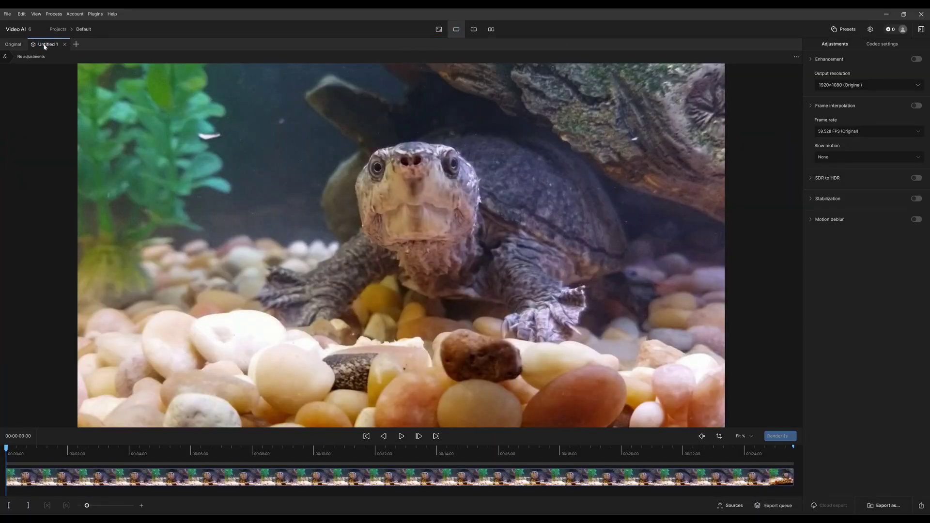
pyautogui.press('ctrl')
# - Check the pasted Proteus Manual values under Enhancement, then render a 1s turtle preview
pyautogui.click(917, 60)
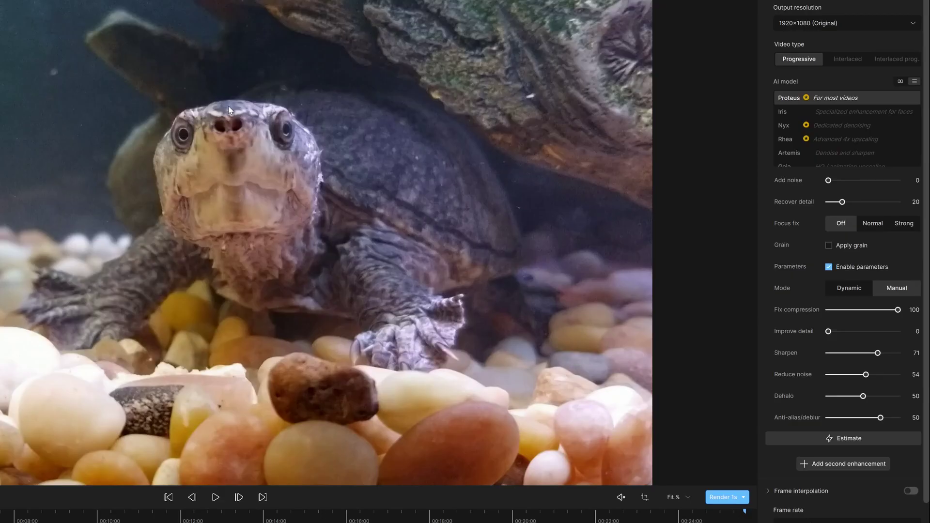
pyautogui.click(903, 327)
pyautogui.click(717, 498)
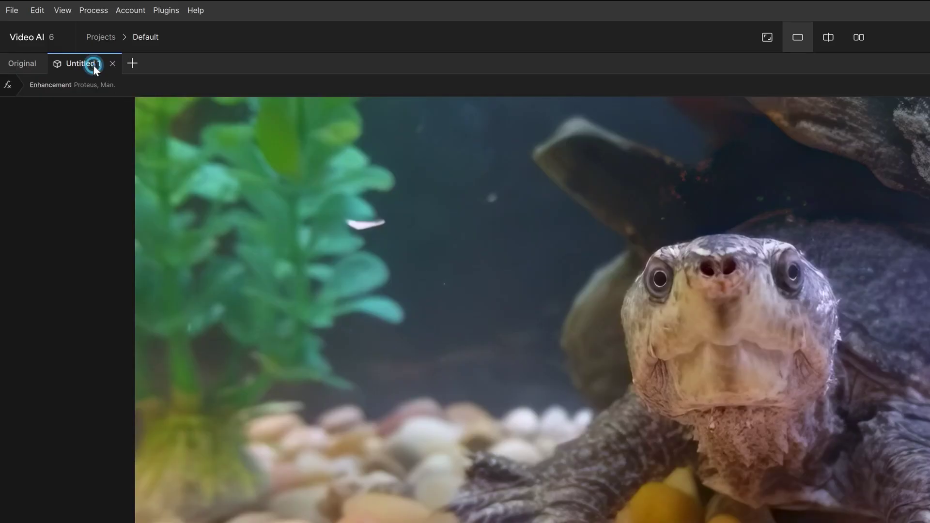
# - Rename the turtle's Untitled 1 tab to 'Dup Settings'
pyautogui.doubleClick(52, 45)
pyautogui.write('Dup ')
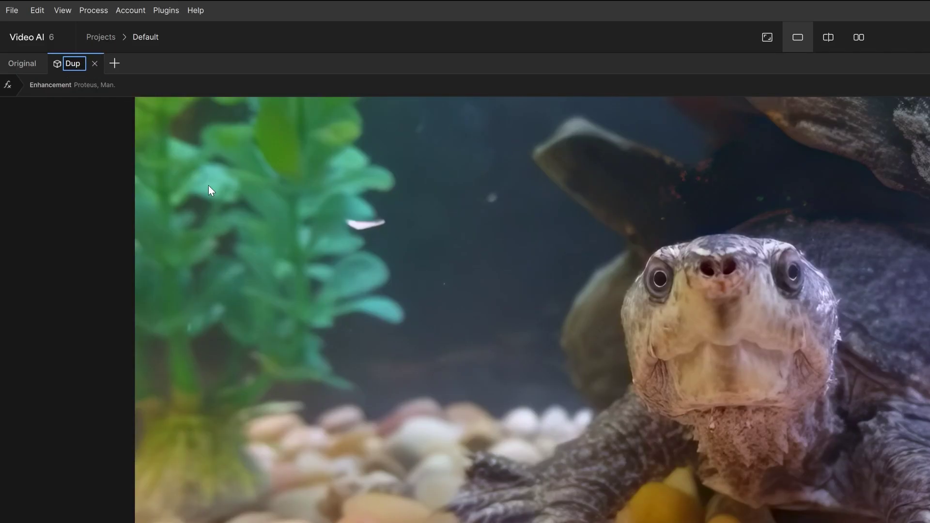
pyautogui.write('Setting')
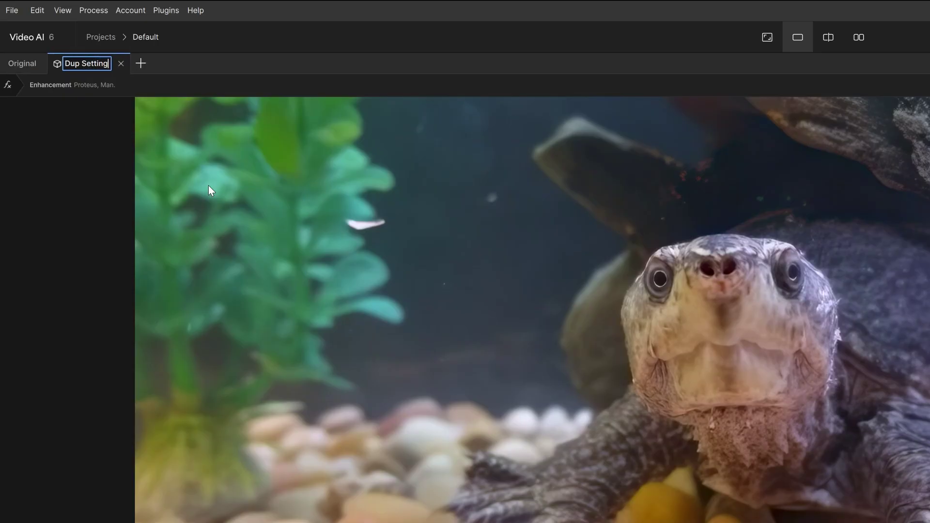
pyautogui.write('s')
pyautogui.press('Return')
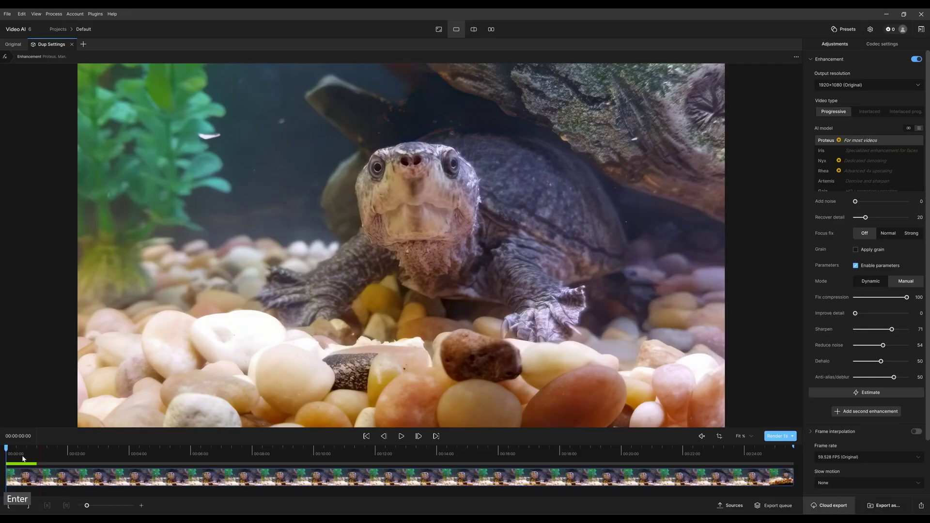
# - Load the shrimp clip, render its one-second preview, and scrub to about one second
pyautogui.click(734, 506)
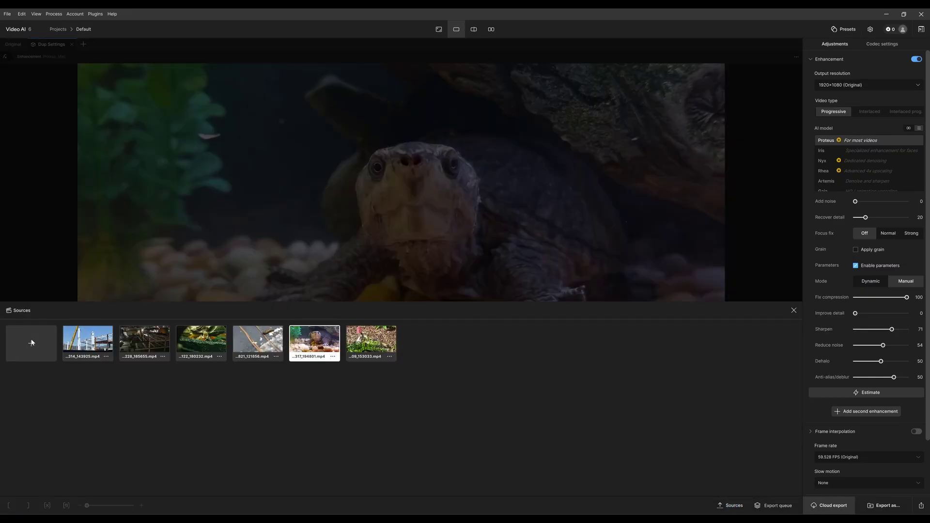
pyautogui.click(199, 348)
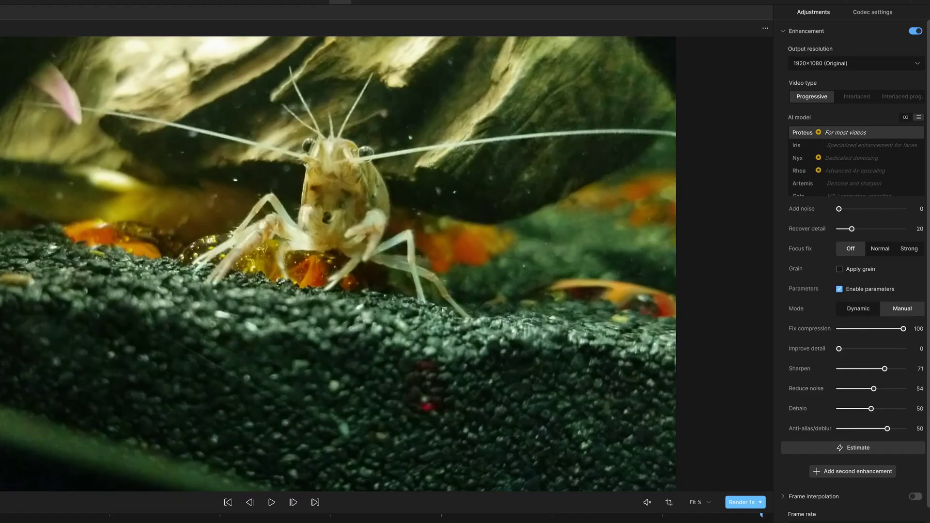
pyautogui.click(736, 509)
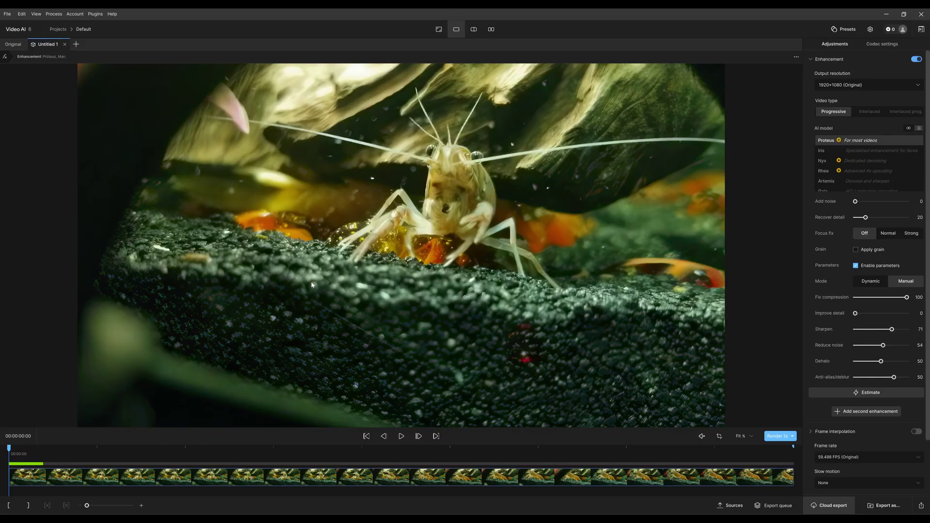
pyautogui.moveTo(11, 448)
pyautogui.mouseDown()
pyautogui.moveTo(45, 462)
pyautogui.moveTo(9, 458)
pyautogui.mouseUp()
# - Load the construction-site clip from Sources and add a new Untitled 9 tab for it
pyautogui.click(731, 506)
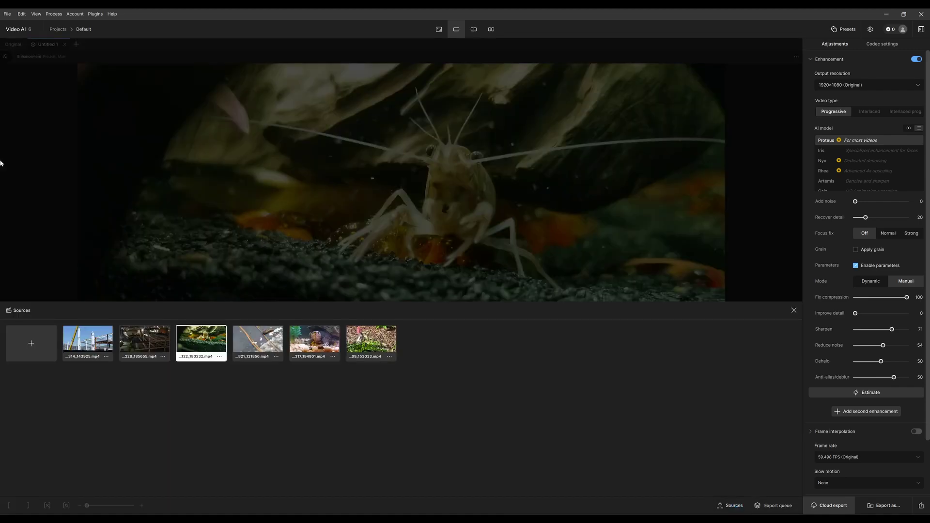
pyautogui.click(73, 347)
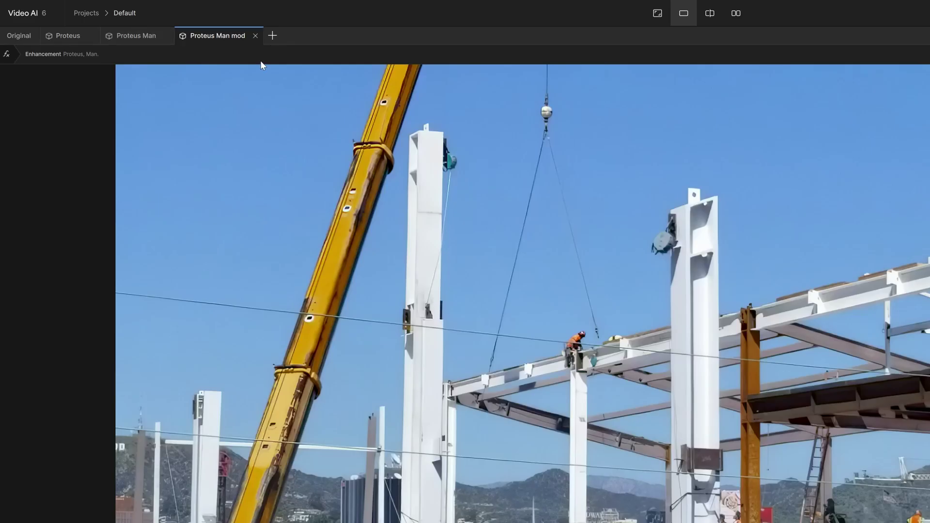
pyautogui.click(273, 37)
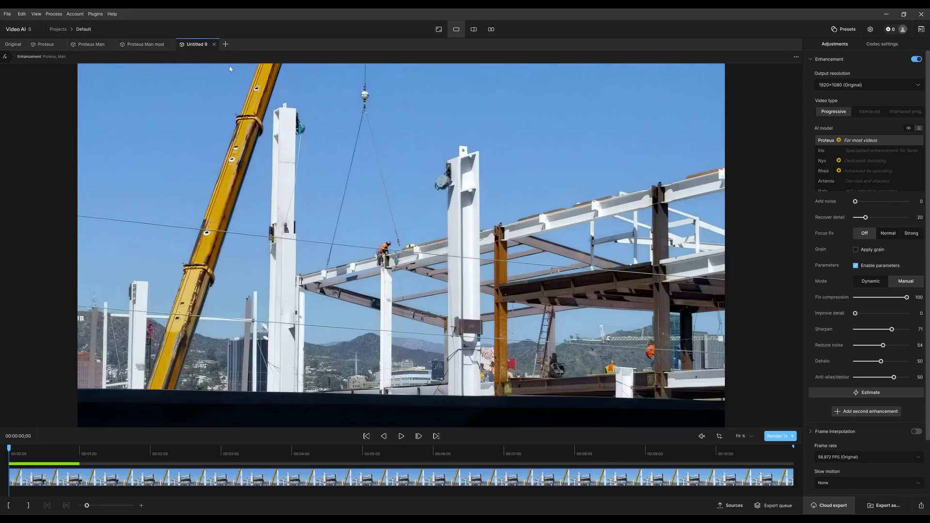
# - Raise Sharpen to 100 on Untitled 9, then paste the copied Proteus settings to restore 71
pyautogui.click(149, 47)
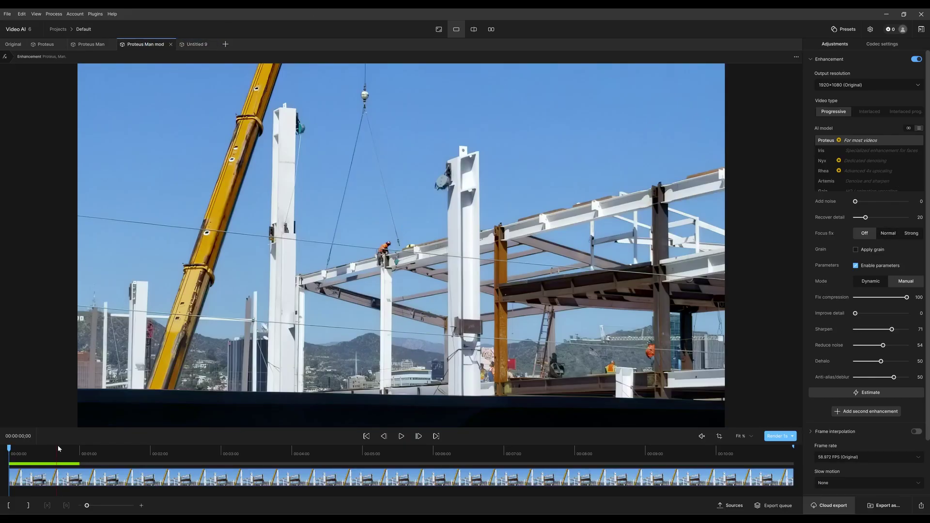
pyautogui.click(190, 44)
pyautogui.click(909, 330)
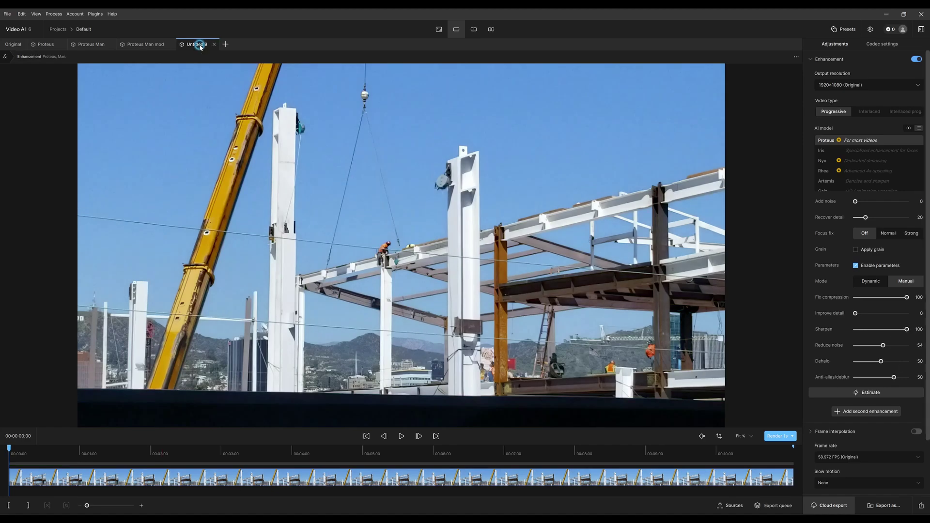
pyautogui.hotkey('ctrl', 'v')
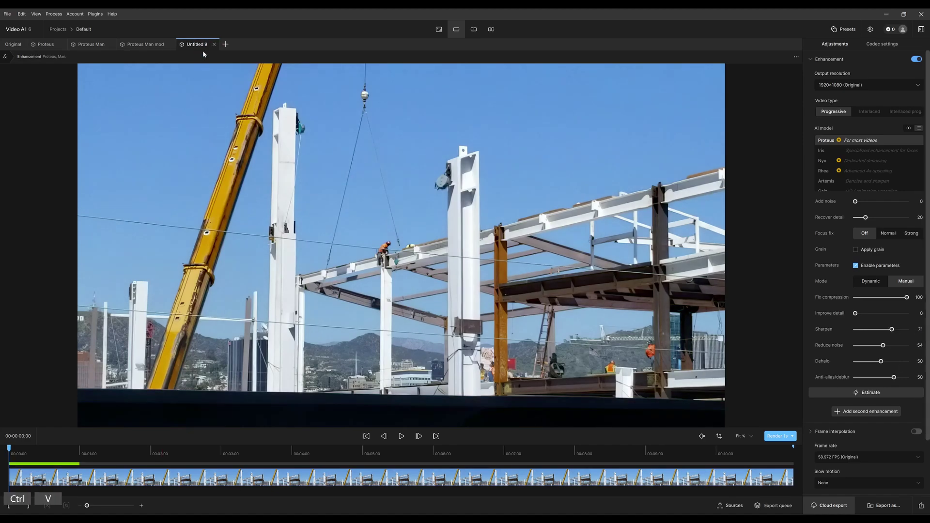